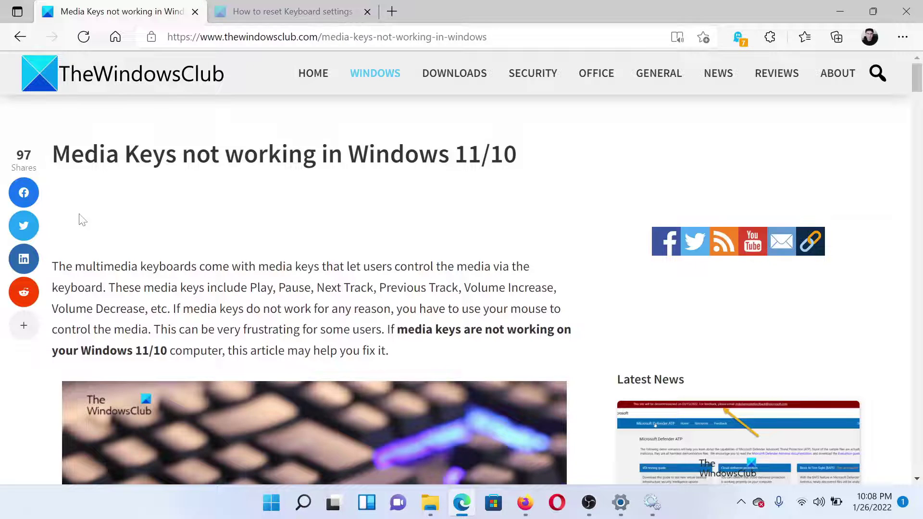
{"action": "scroll", "coordinate": [80, 219], "scroll_direction": "down", "scroll_amount": 2}
{"action": "scroll", "coordinate": [80, 219], "scroll_direction": "down", "scroll_amount": 5}
{"action": "scroll", "coordinate": [80, 219], "scroll_direction": "down", "scroll_amount": 3}
{"action": "scroll", "coordinate": [318, 288], "scroll_direction": "down", "scroll_amount": 4}
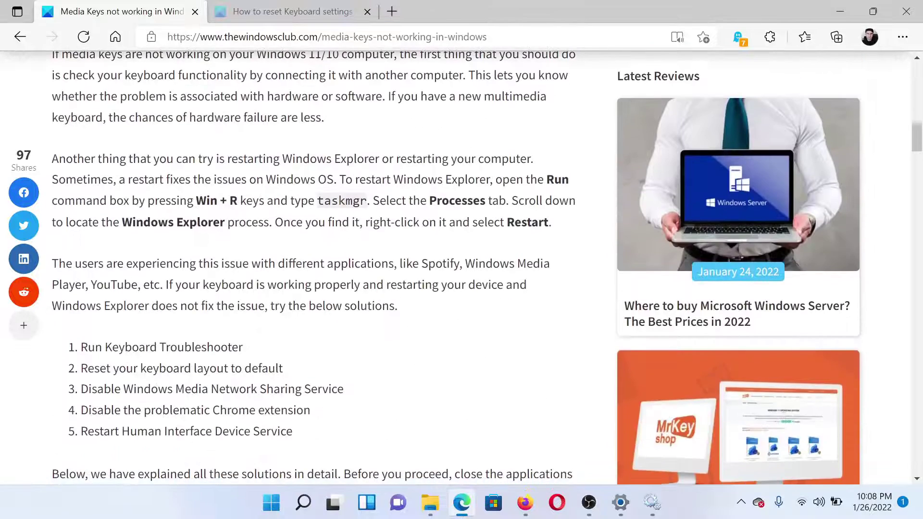
{"action": "scroll", "coordinate": [317, 288], "scroll_direction": "down", "scroll_amount": 1}
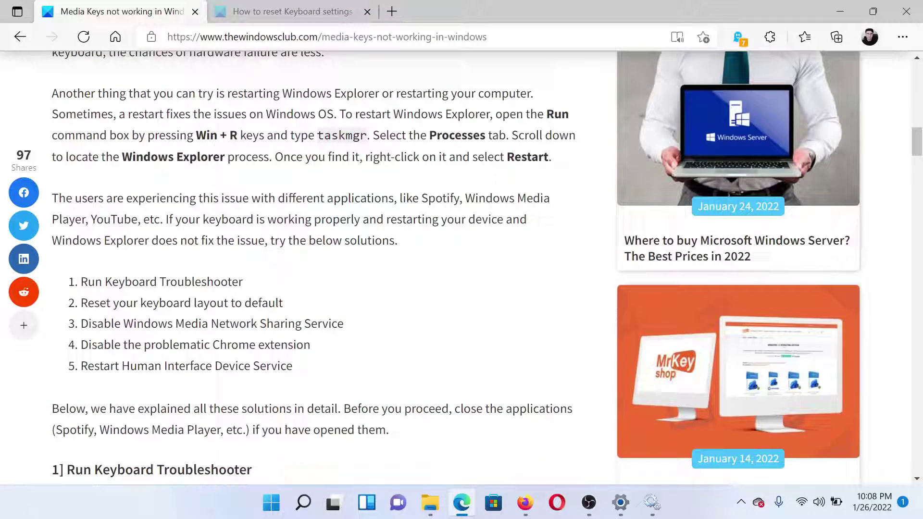
Step: Go to System > Troubleshoot > Other troubleshooters in Settings to reach the Keyboard entry
{"action": "right_click", "coordinate": [271, 507]}
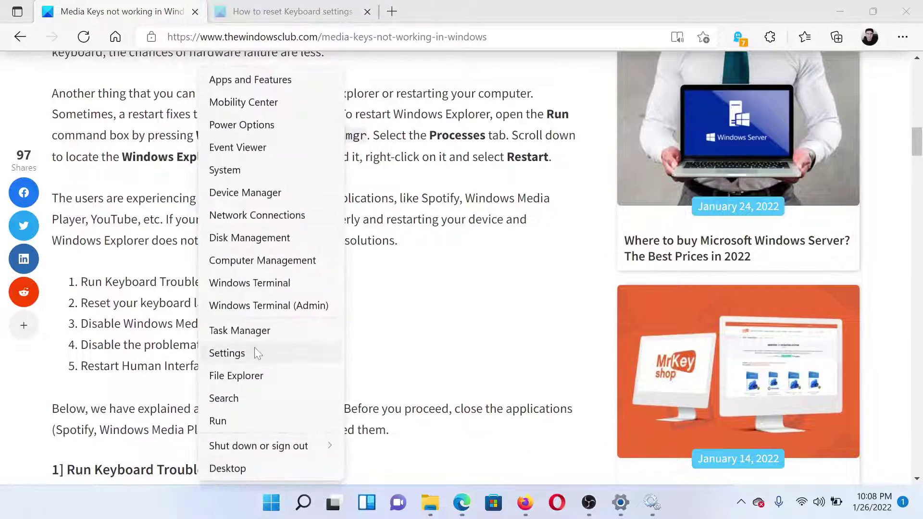
{"action": "left_click", "coordinate": [254, 349]}
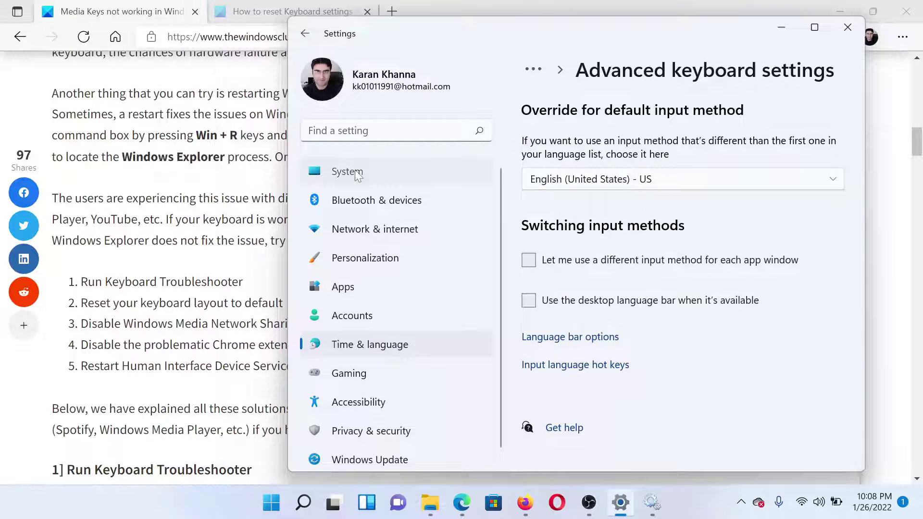
{"action": "left_click", "coordinate": [355, 174]}
{"action": "scroll", "coordinate": [606, 393], "scroll_direction": "down", "scroll_amount": 3}
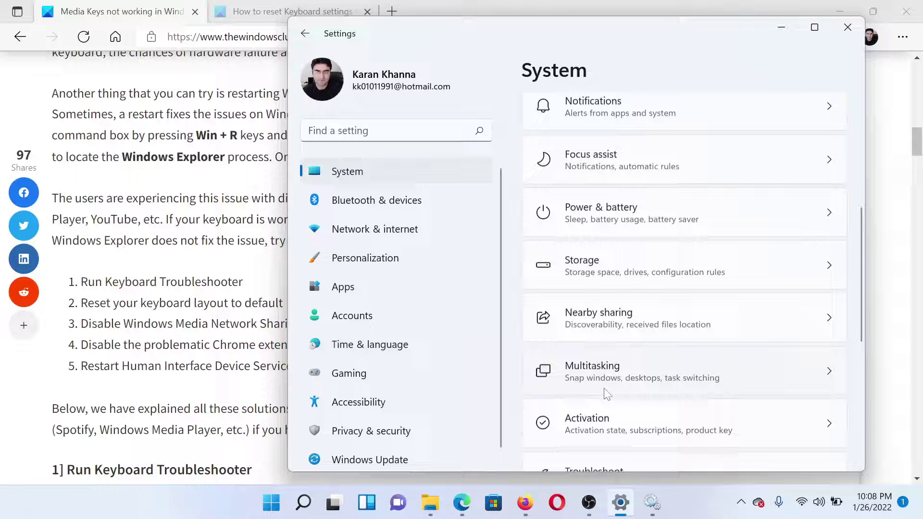
{"action": "scroll", "coordinate": [607, 394], "scroll_direction": "down", "scroll_amount": 5}
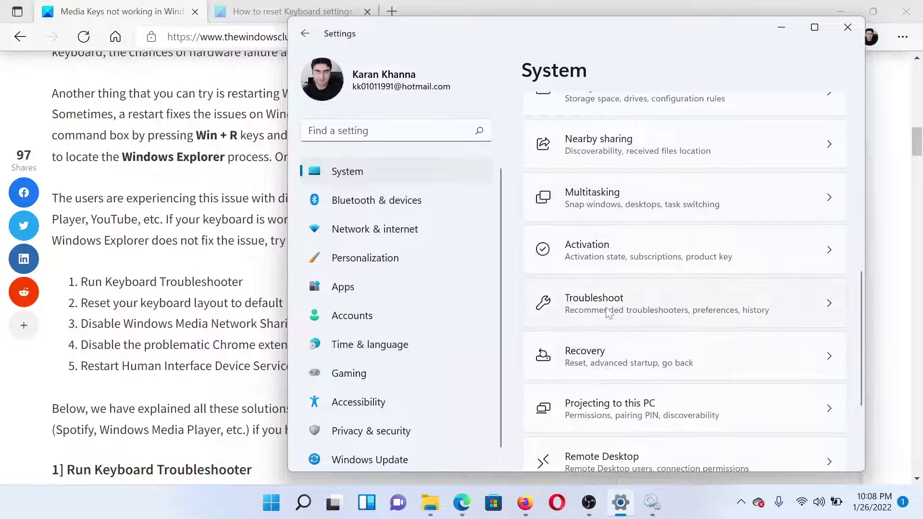
{"action": "left_click", "coordinate": [608, 311]}
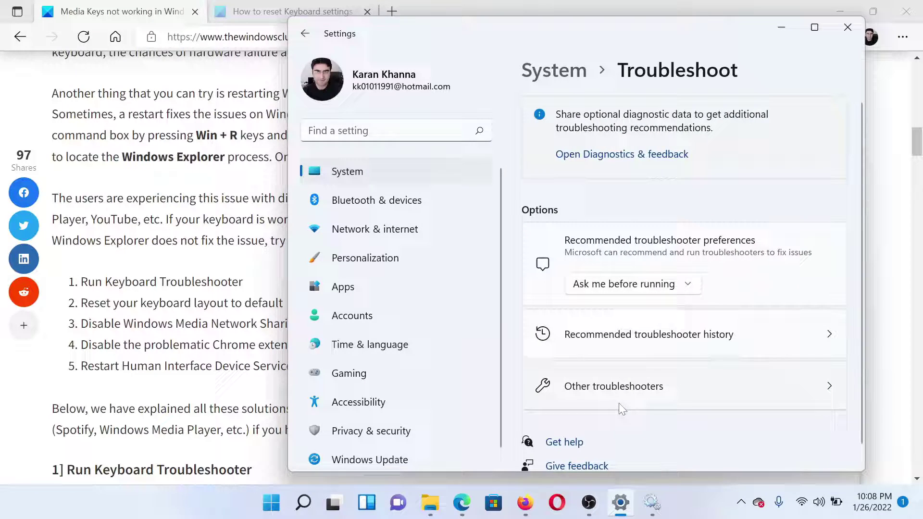
{"action": "left_click", "coordinate": [621, 393]}
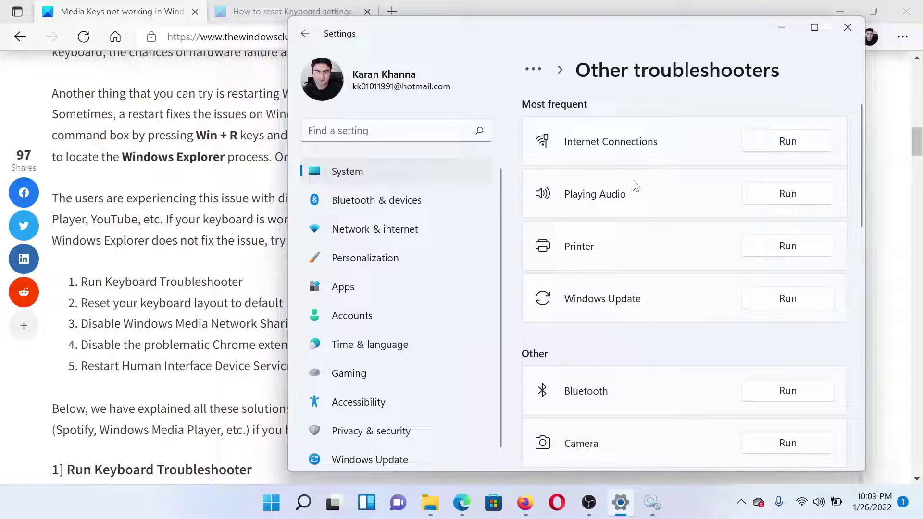
{"action": "scroll", "coordinate": [638, 318], "scroll_direction": "down", "scroll_amount": 5}
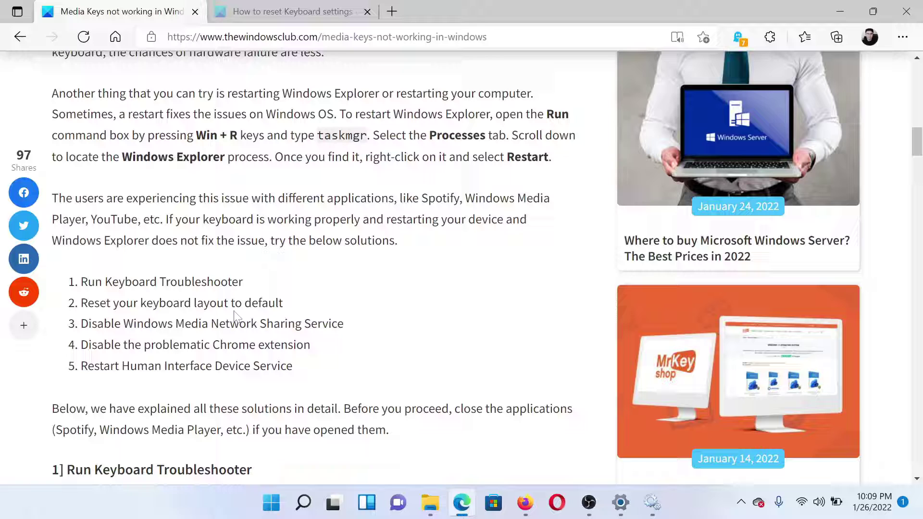
Step: Go to Time & language > Typing > Advanced keyboard settings
{"action": "left_click", "coordinate": [620, 502]}
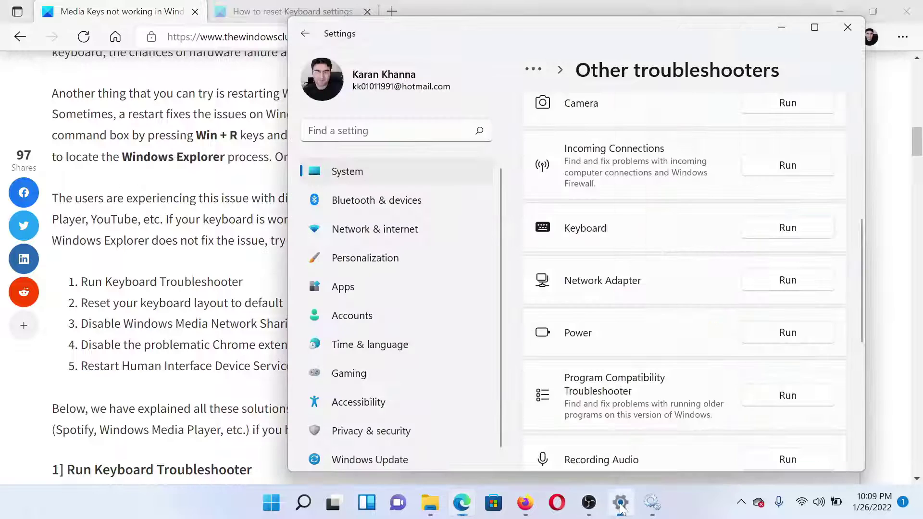
{"action": "left_click", "coordinate": [385, 351]}
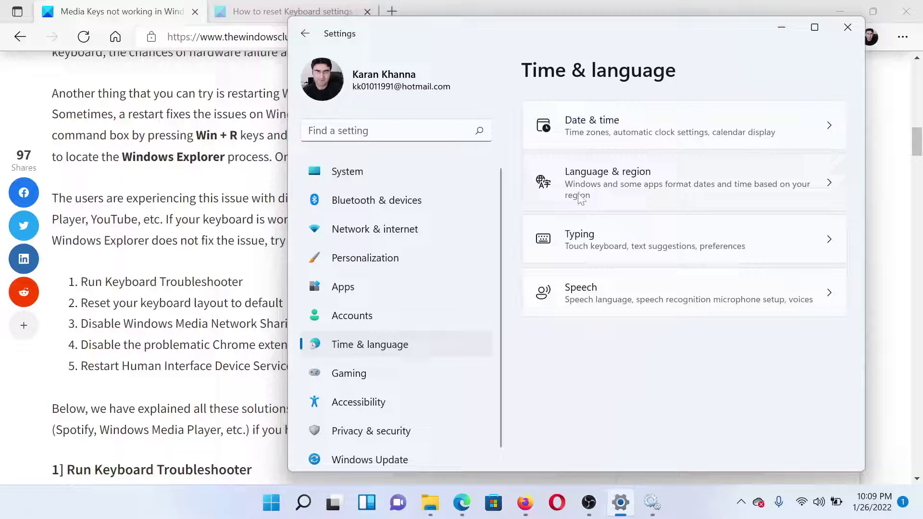
{"action": "left_click", "coordinate": [618, 243]}
{"action": "scroll", "coordinate": [615, 306], "scroll_direction": "down", "scroll_amount": 3}
{"action": "scroll", "coordinate": [617, 313], "scroll_direction": "up", "scroll_amount": 2}
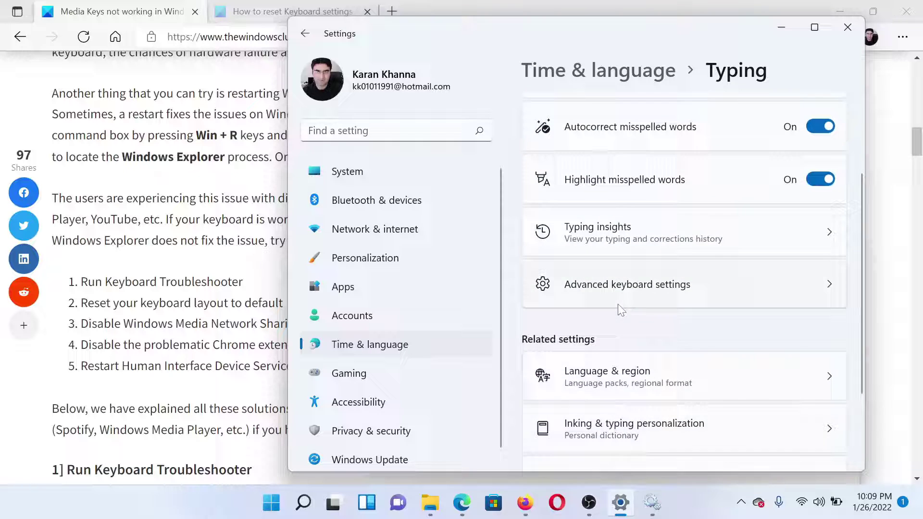
{"action": "left_click", "coordinate": [634, 293]}
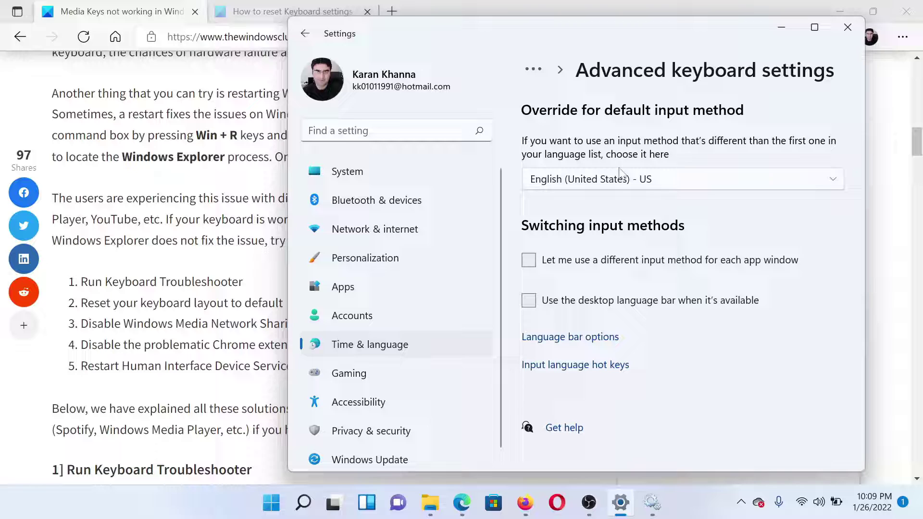
Step: Set the default input method override to Use language list, then English (United States) - US
{"action": "left_click", "coordinate": [618, 184]}
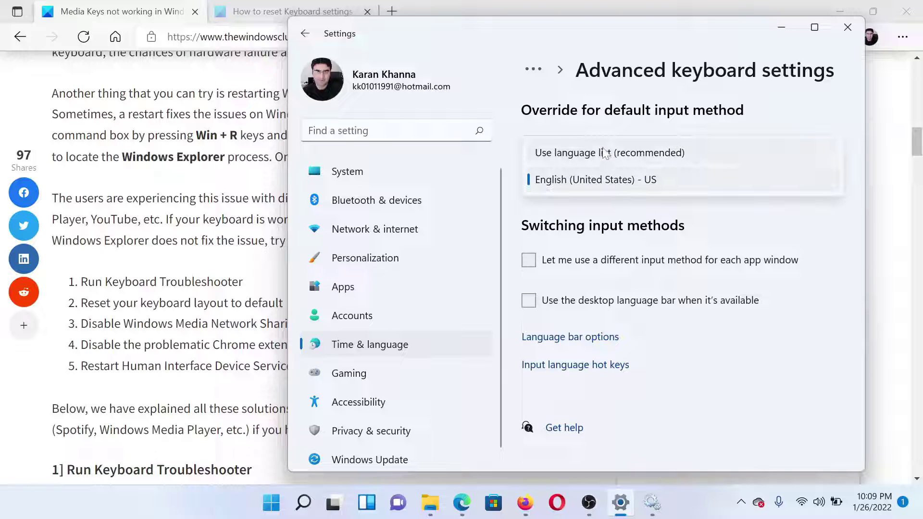
{"action": "left_click", "coordinate": [608, 153]}
{"action": "left_click", "coordinate": [612, 183]}
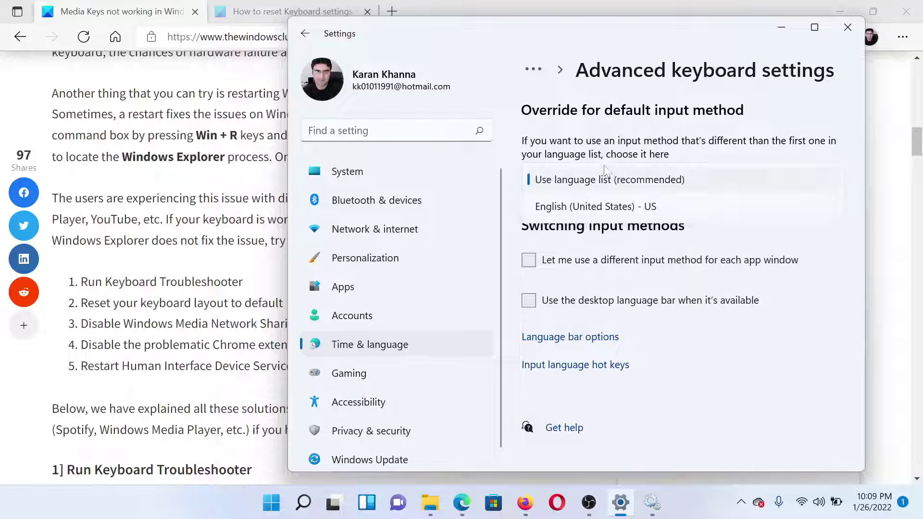
{"action": "left_click", "coordinate": [607, 208]}
Step: Return to the article and select the Media Network Sharing fix text
{"action": "key", "text": "alt+Tab"}
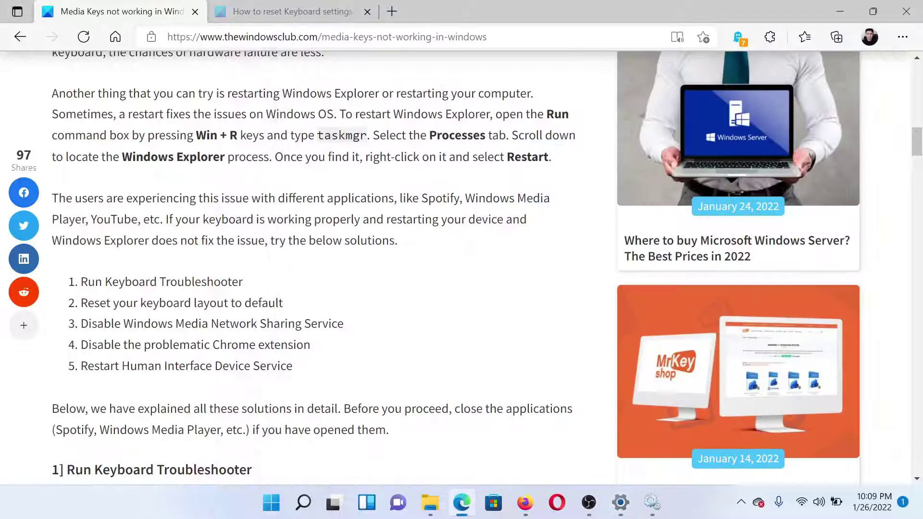
{"action": "left_click_drag", "start_coordinate": [81, 323], "coordinate": [320, 324]}
{"action": "left_click", "coordinate": [320, 324]}
Step: Launch services.msc from the Win+R Run box
{"action": "key", "text": "super+r"}
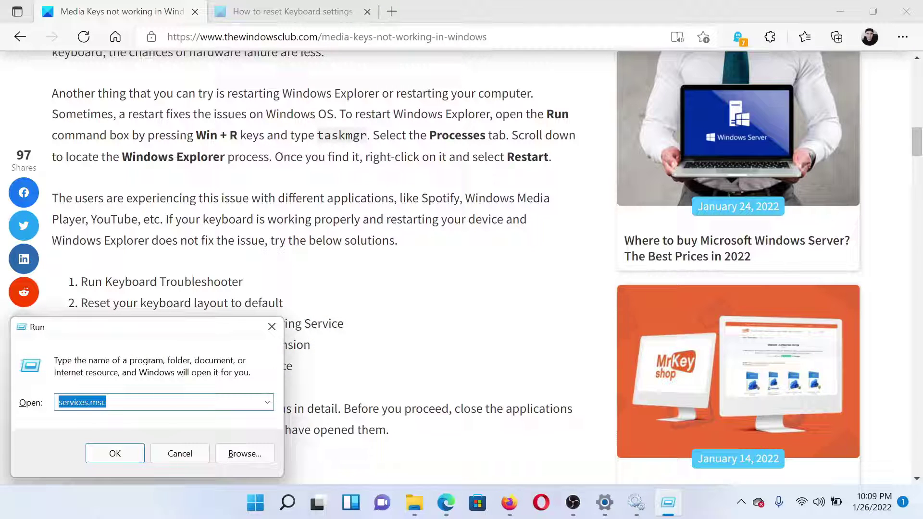
{"action": "key", "text": "End"}
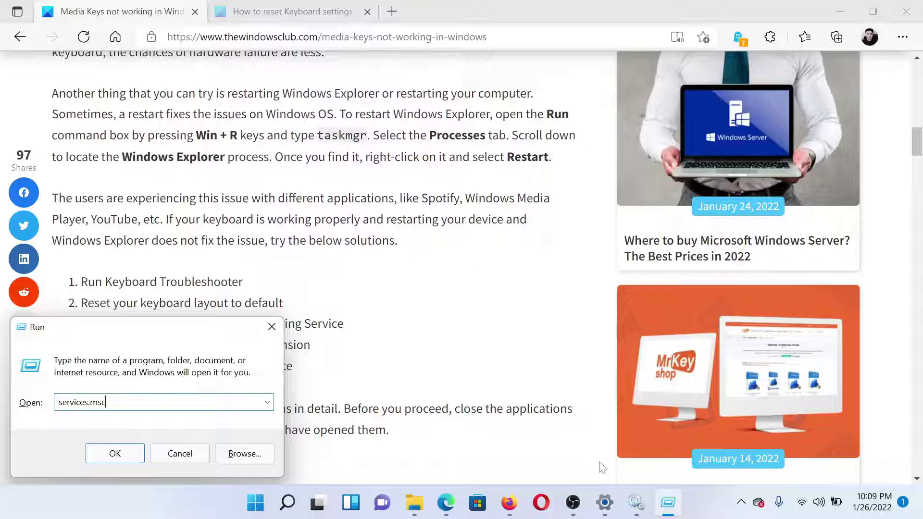
{"action": "left_click", "coordinate": [635, 503]}
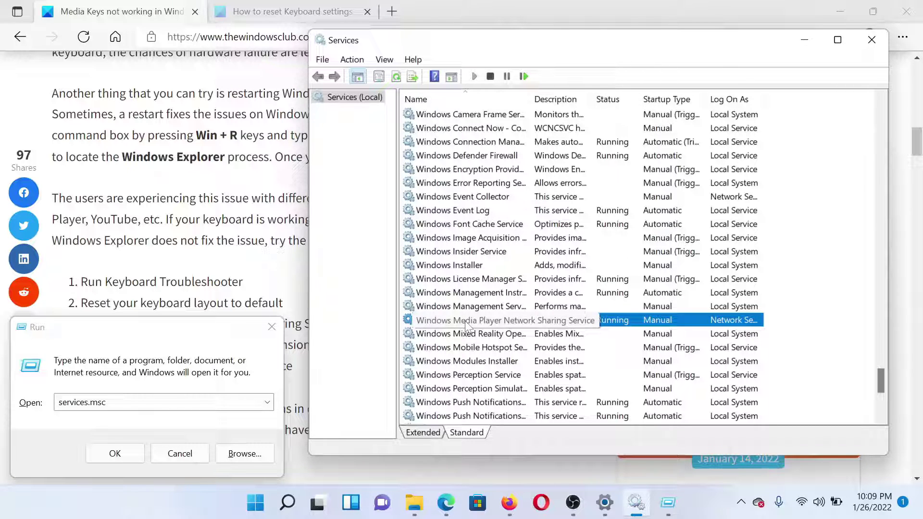
Step: Set Windows Media Player Network Sharing Service startup type to Disabled and confirm
{"action": "double_click", "coordinate": [465, 323]}
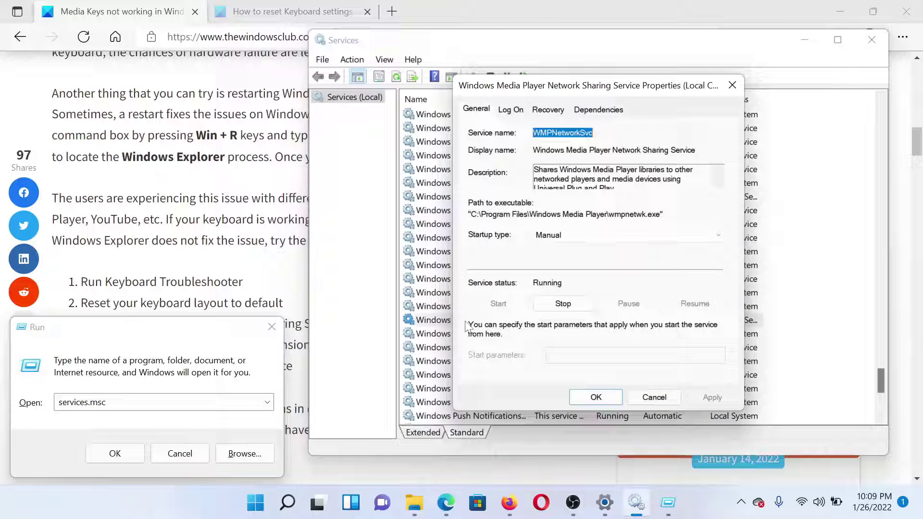
{"action": "left_click", "coordinate": [564, 243]}
{"action": "left_click", "coordinate": [566, 281]}
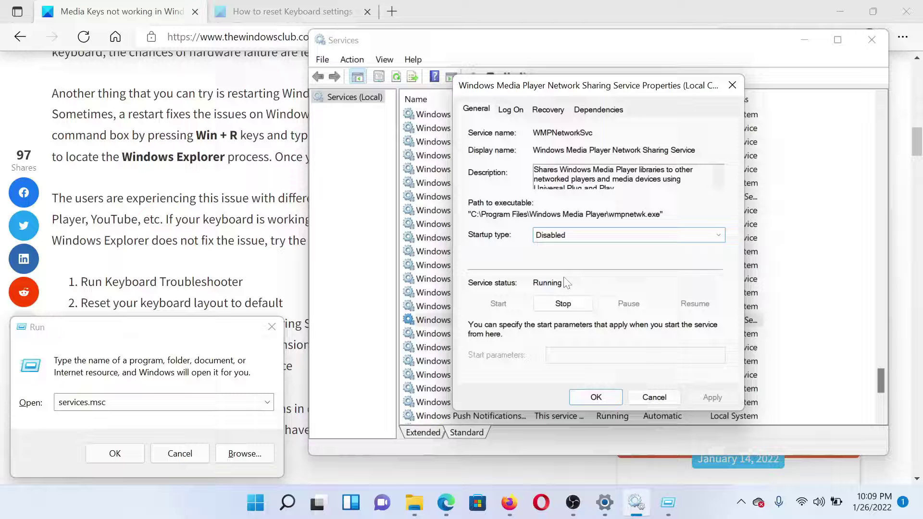
{"action": "left_click", "coordinate": [607, 398]}
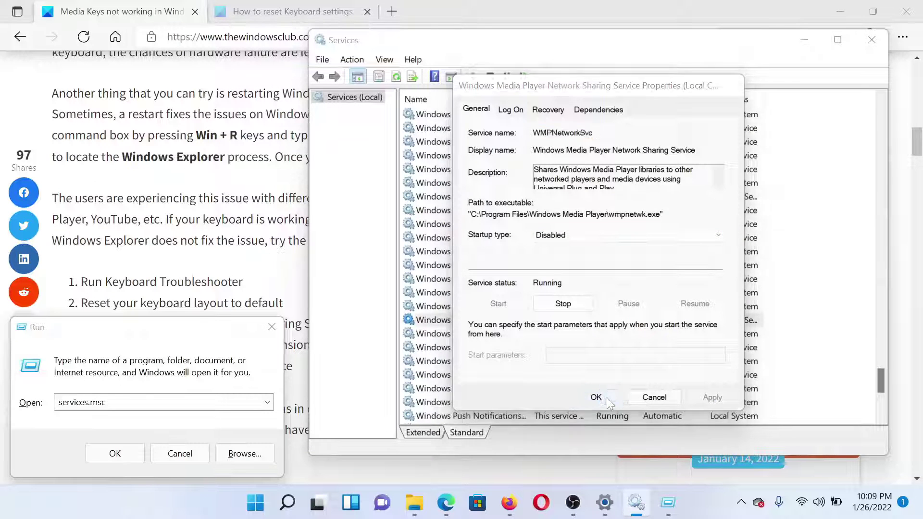
{"action": "left_click", "coordinate": [296, 380]}
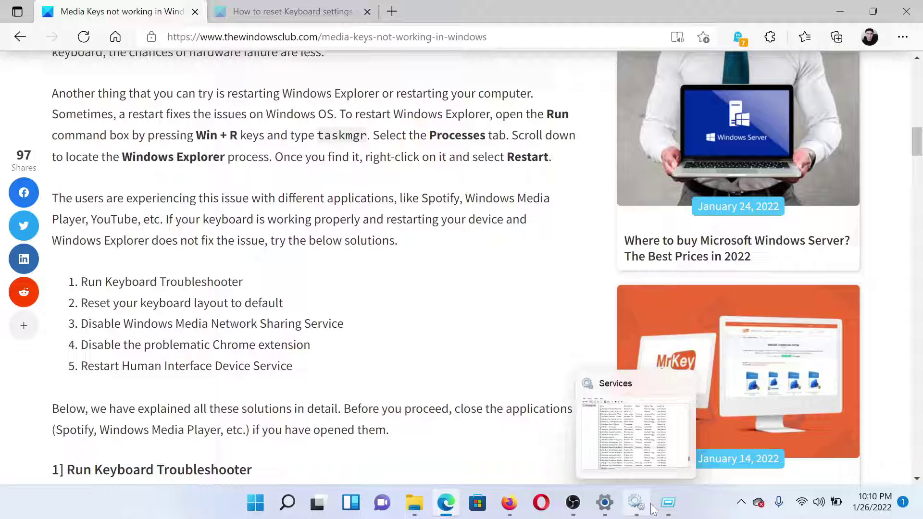
Step: Stop and start the Human Interface Device Service from its properties, then close them
{"action": "left_click", "coordinate": [636, 505]}
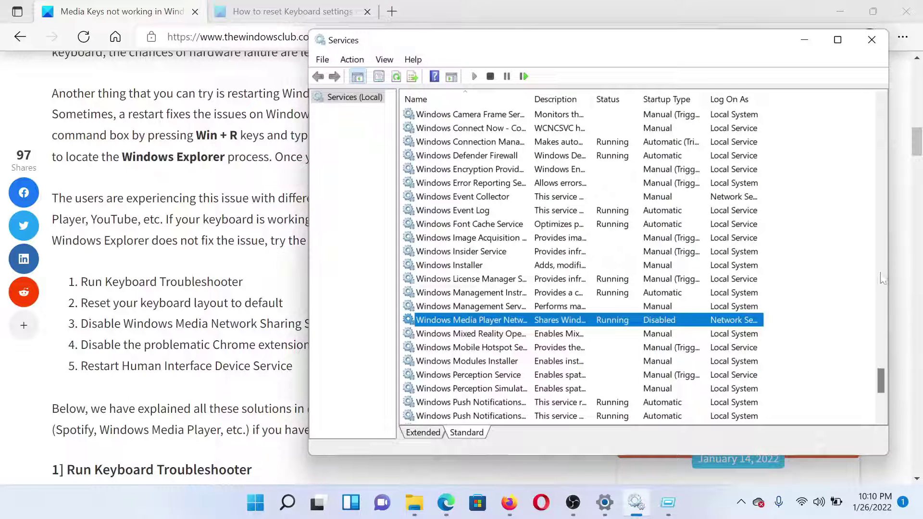
{"action": "left_click_drag", "start_coordinate": [878, 377], "coordinate": [879, 197]}
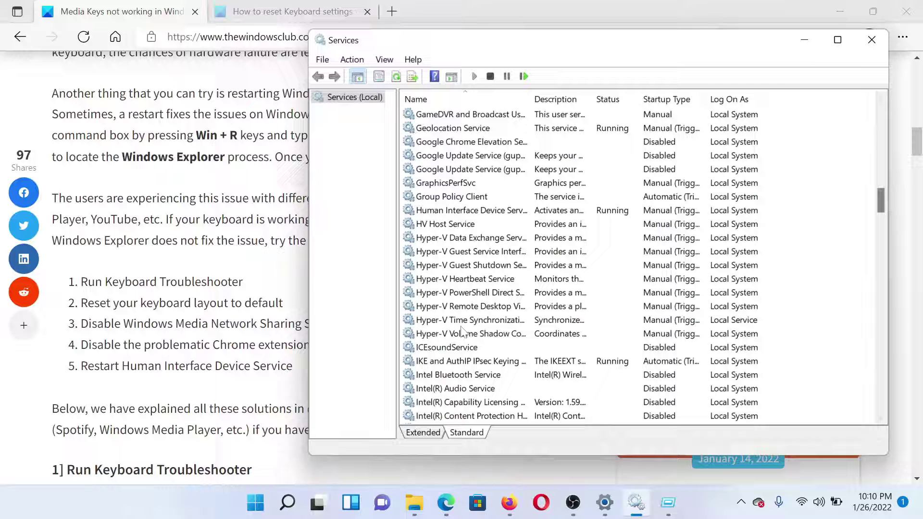
{"action": "left_click", "coordinate": [464, 210]}
{"action": "double_click", "coordinate": [464, 209]}
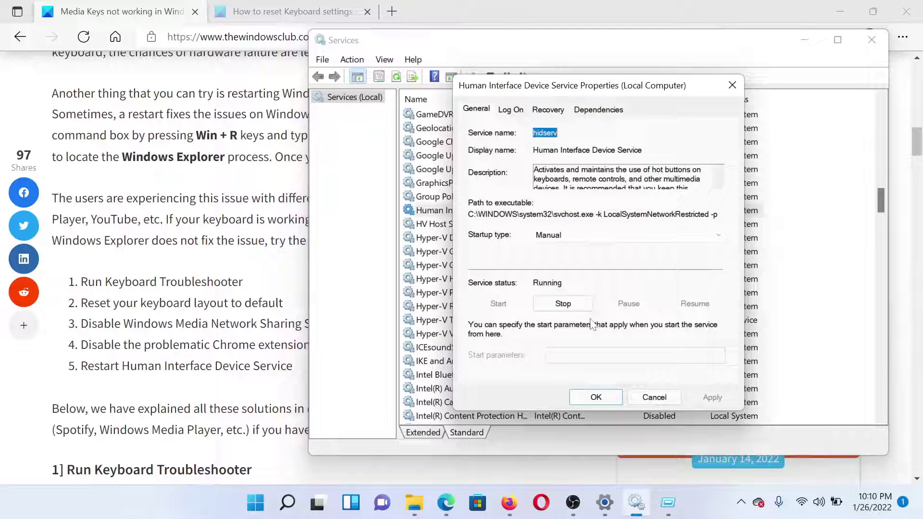
{"action": "left_click", "coordinate": [569, 308]}
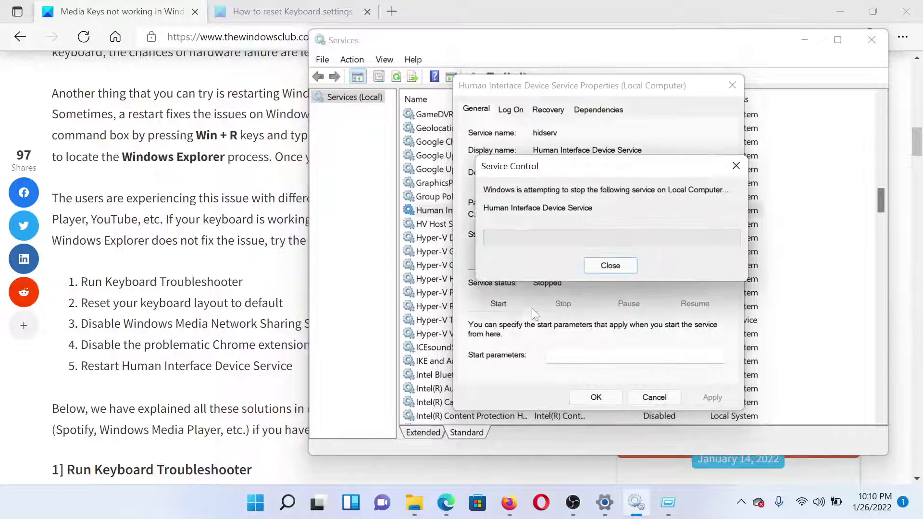
{"action": "left_click", "coordinate": [499, 303]}
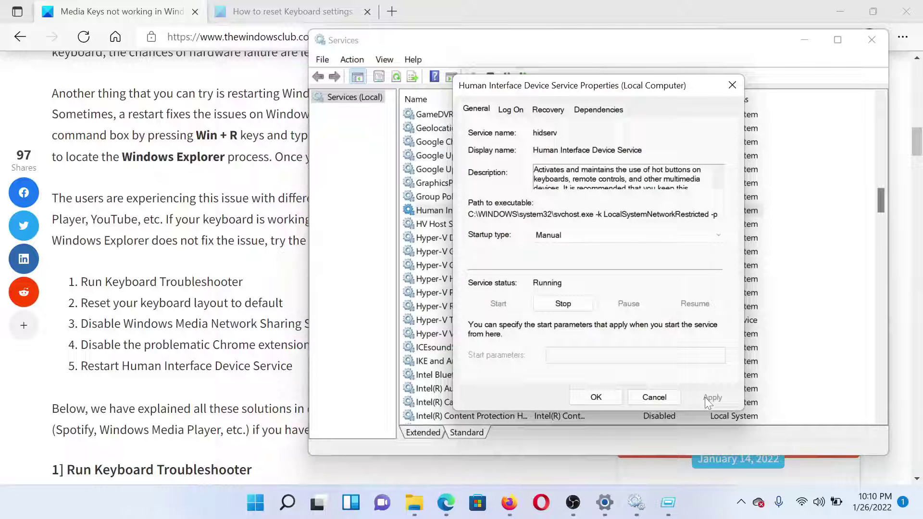
{"action": "left_click", "coordinate": [596, 397]}
Step: Bring the media-keys article in Edge back to the front
{"action": "left_click", "coordinate": [278, 295]}
{"action": "scroll", "coordinate": [304, 345], "scroll_direction": "up", "scroll_amount": 5}
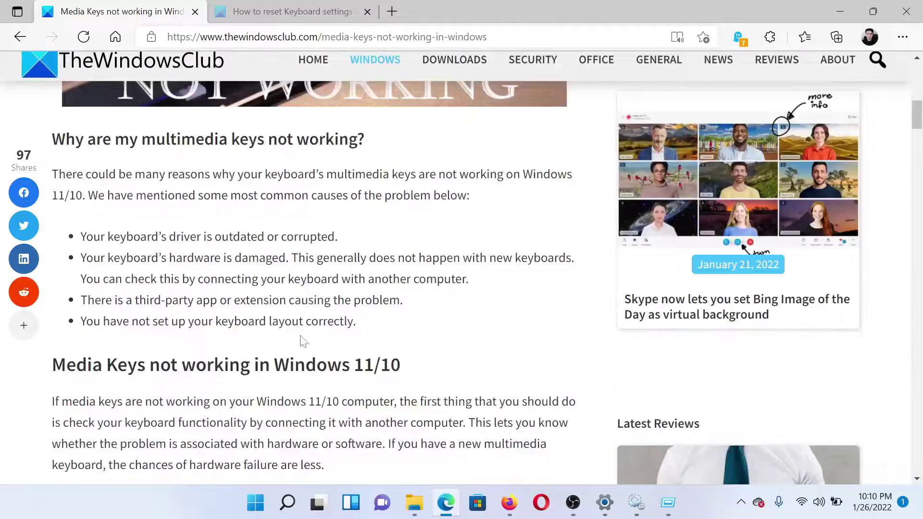
{"action": "scroll", "coordinate": [303, 345], "scroll_direction": "up", "scroll_amount": 5}
{"action": "scroll", "coordinate": [303, 344], "scroll_direction": "up", "scroll_amount": 3}
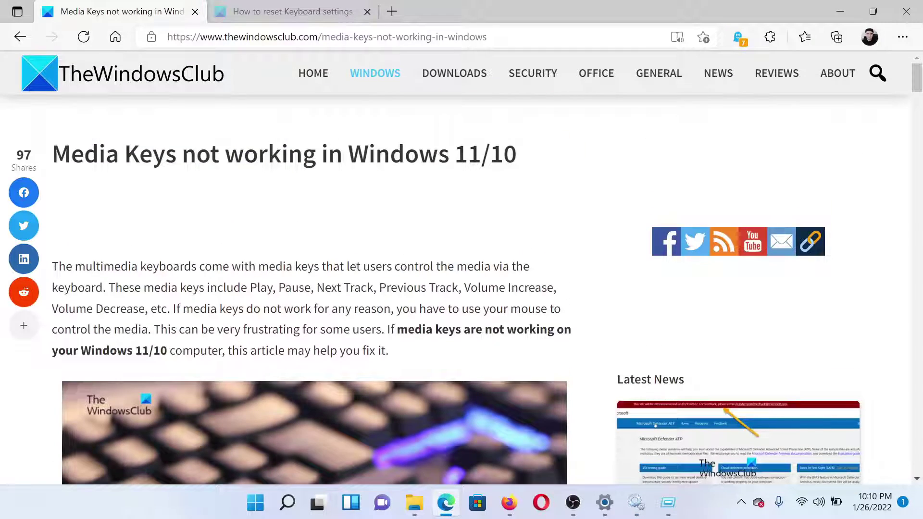